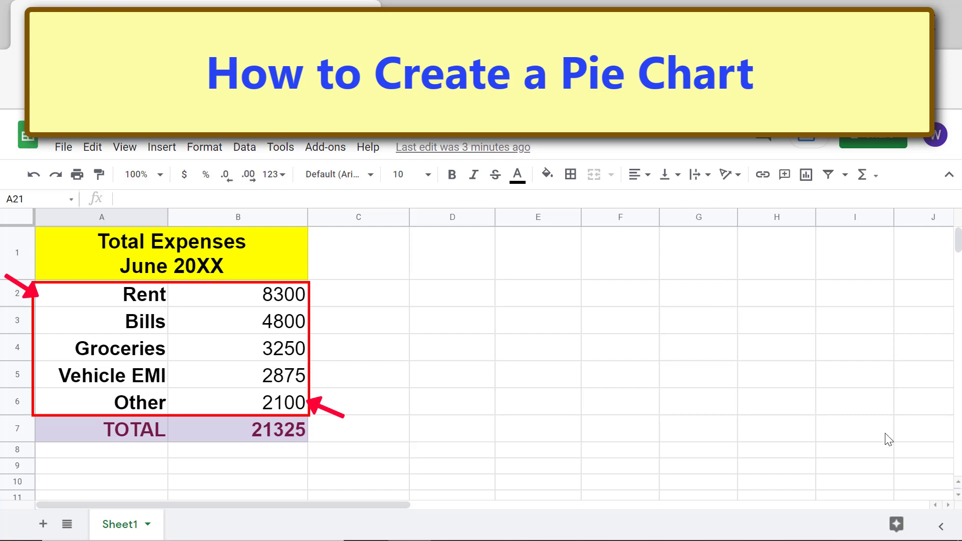
- Select the June expenses in A2:B6 and insert them as a pie chart
left_click(146, 299)
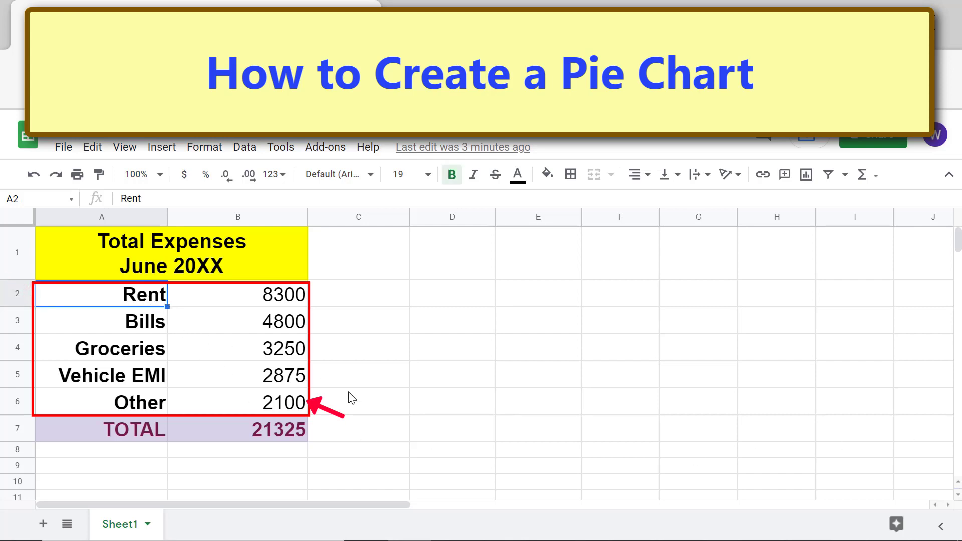
left_click(285, 401, "shift")
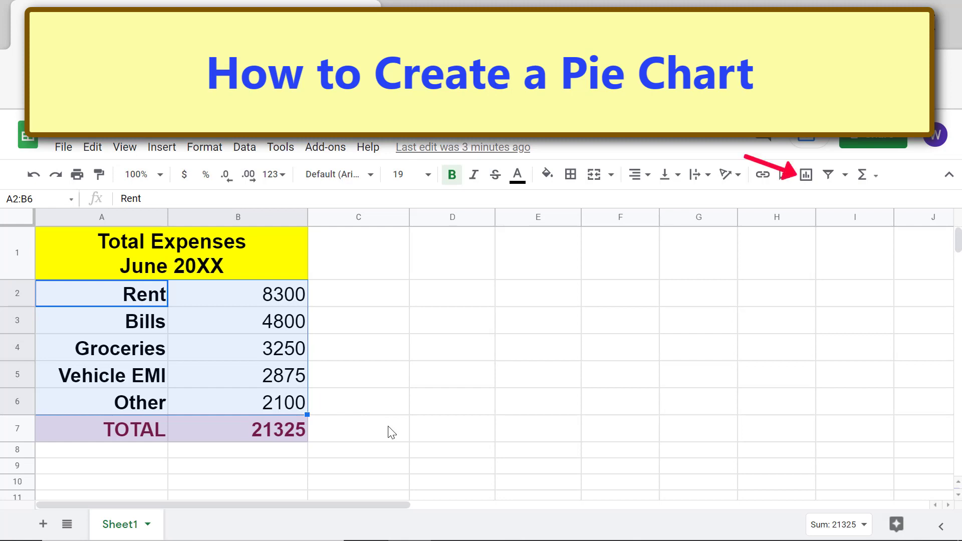
left_click(807, 175)
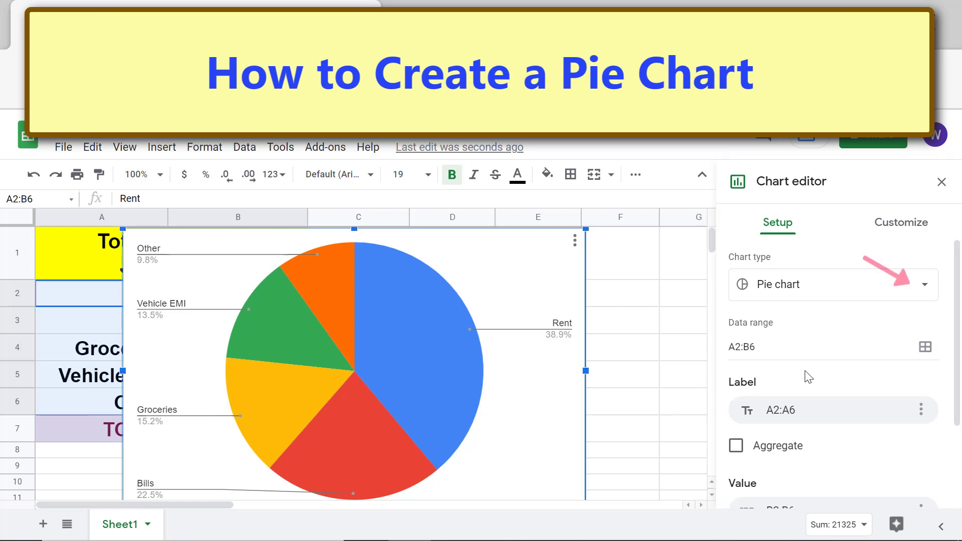
left_click(922, 286)
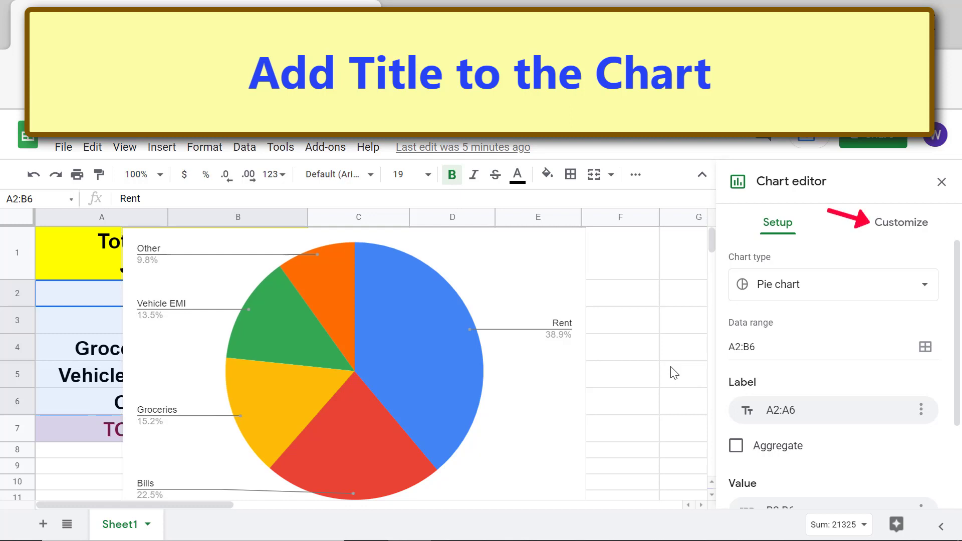
- Enter 'Total Expenses' as the chart title in Chart & axis titles
left_click(882, 227)
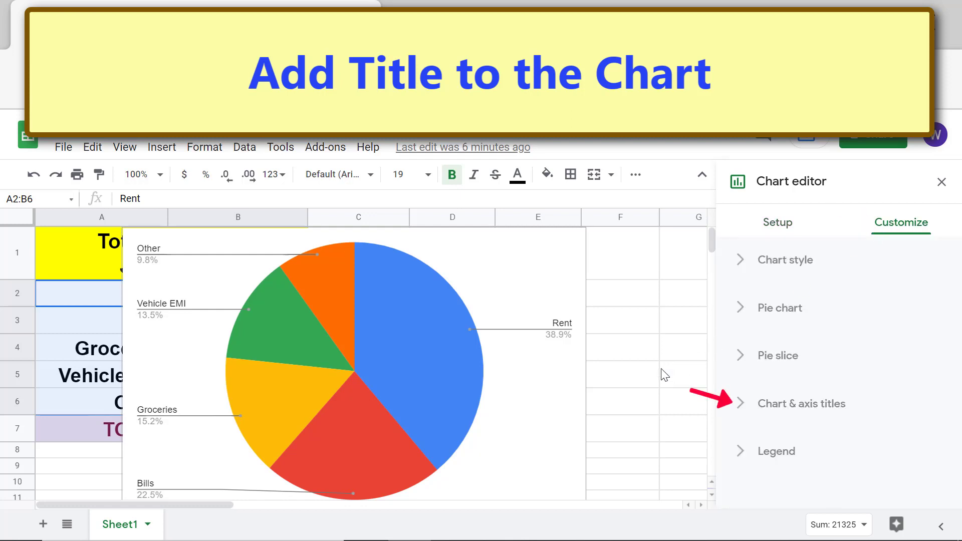
left_click(796, 409)
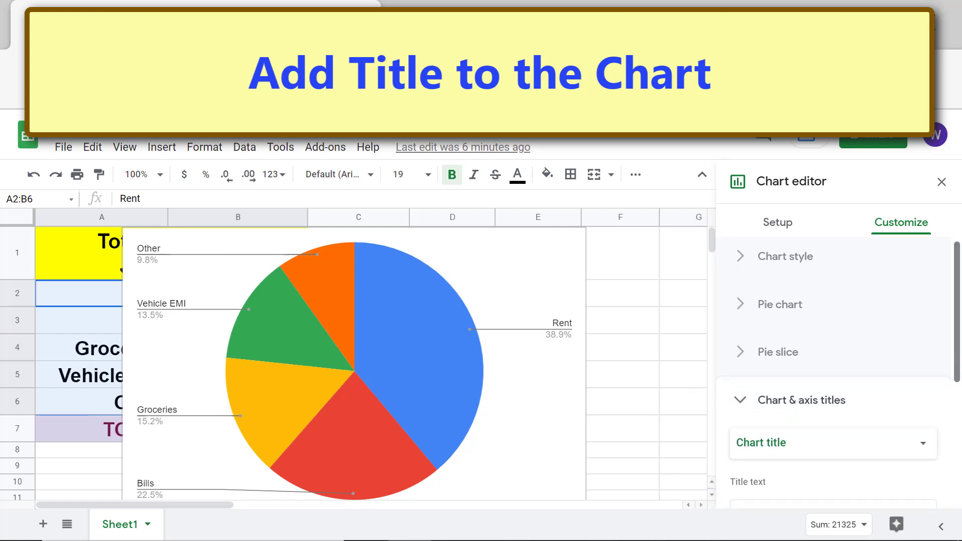
scroll(930, 370, "down", 4)
scroll(960, 419, "up", 2)
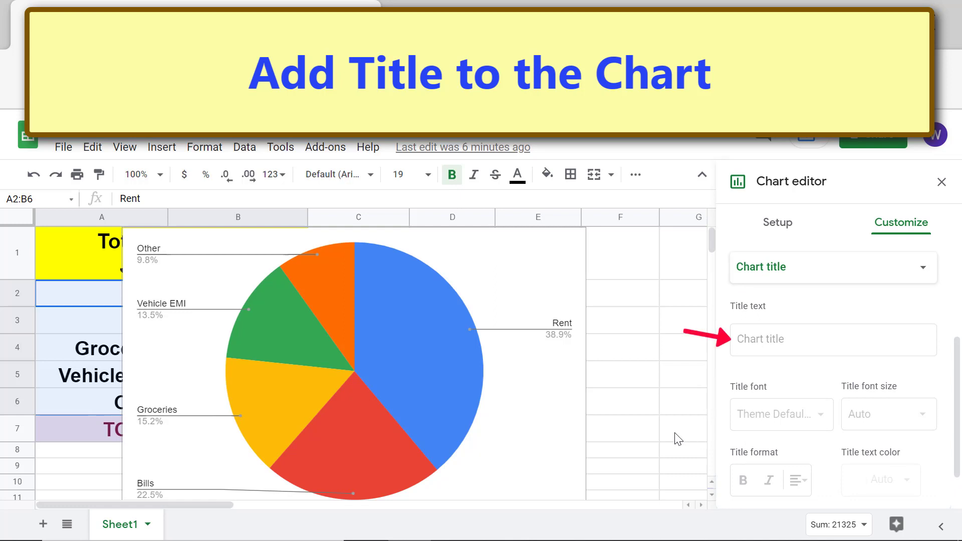
left_click(755, 346)
type("T")
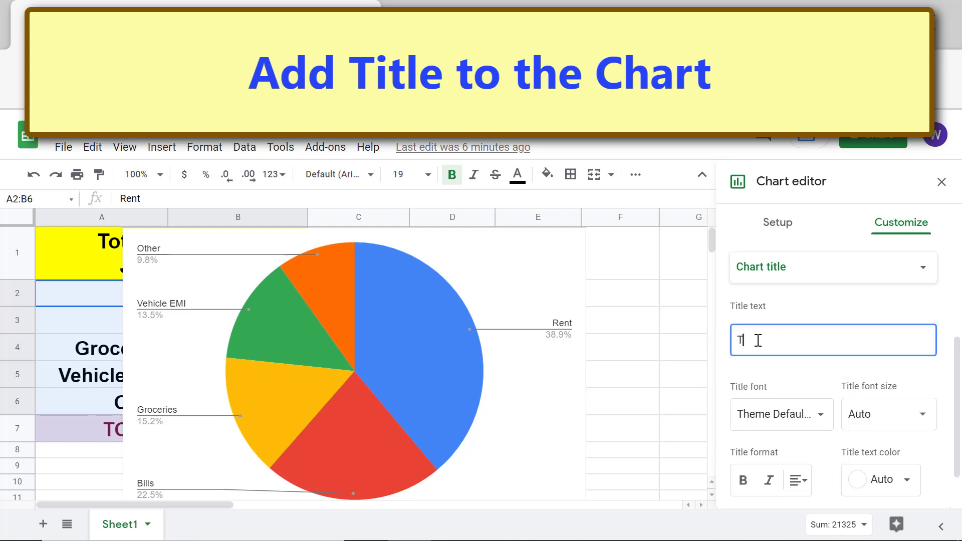
type("otal Expenses")
left_click(776, 373)
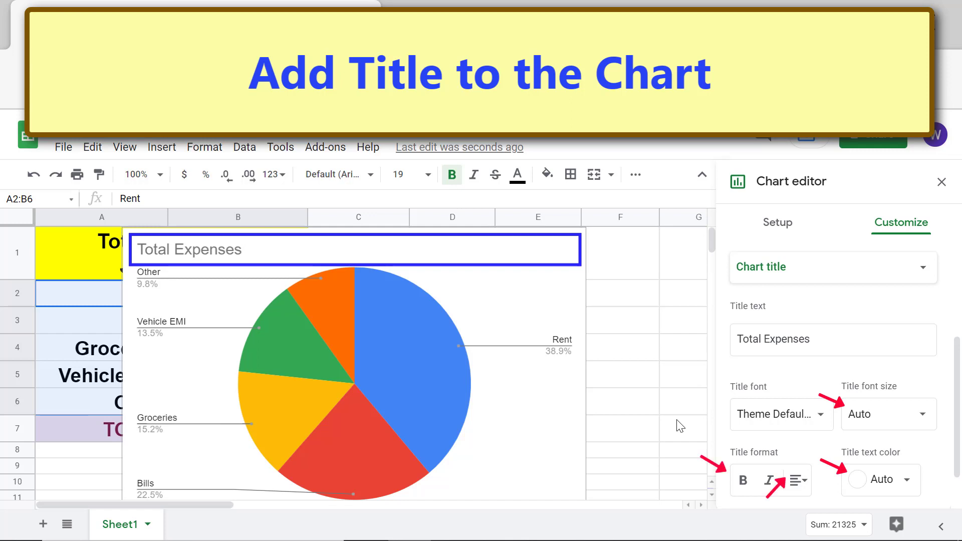
- Format the title as size 24, dark orange, bold and centred
left_click(868, 408)
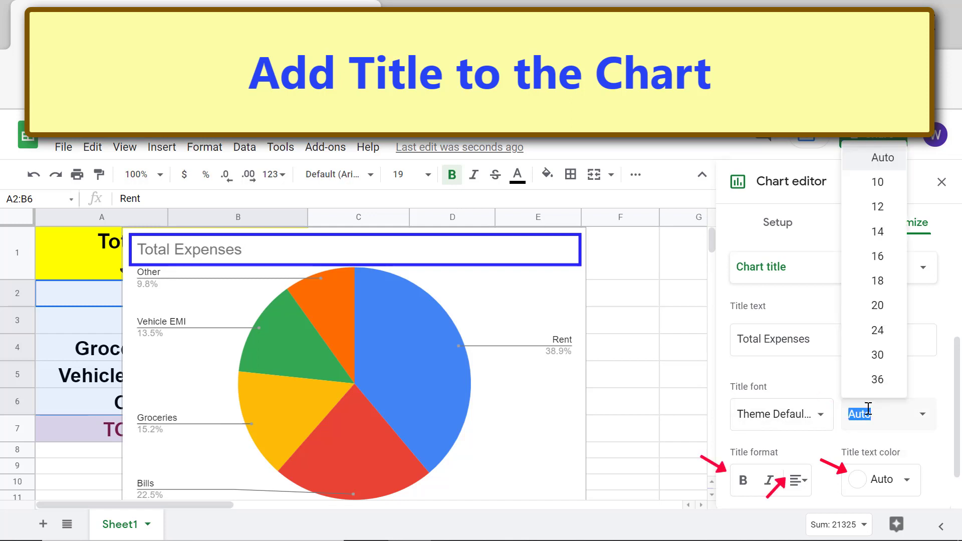
left_click(871, 331)
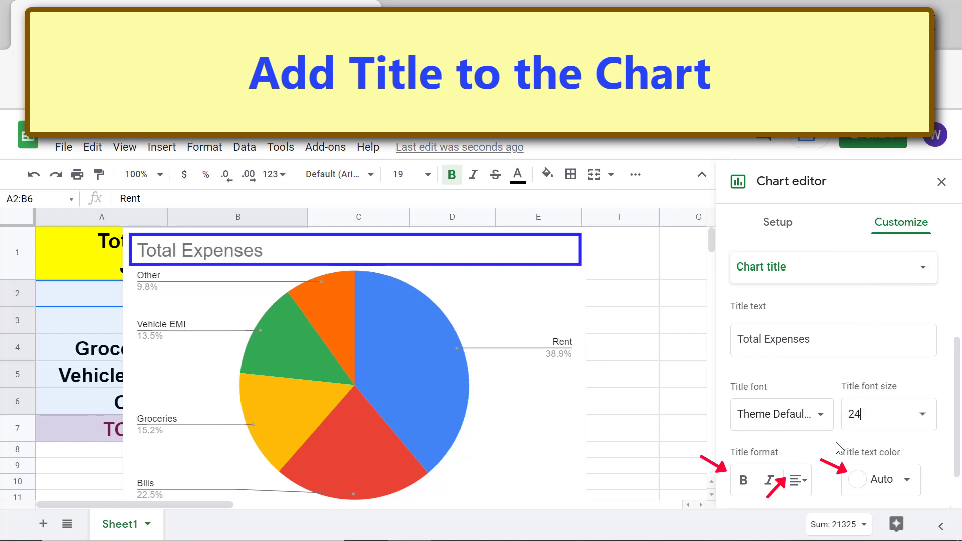
left_click(881, 481)
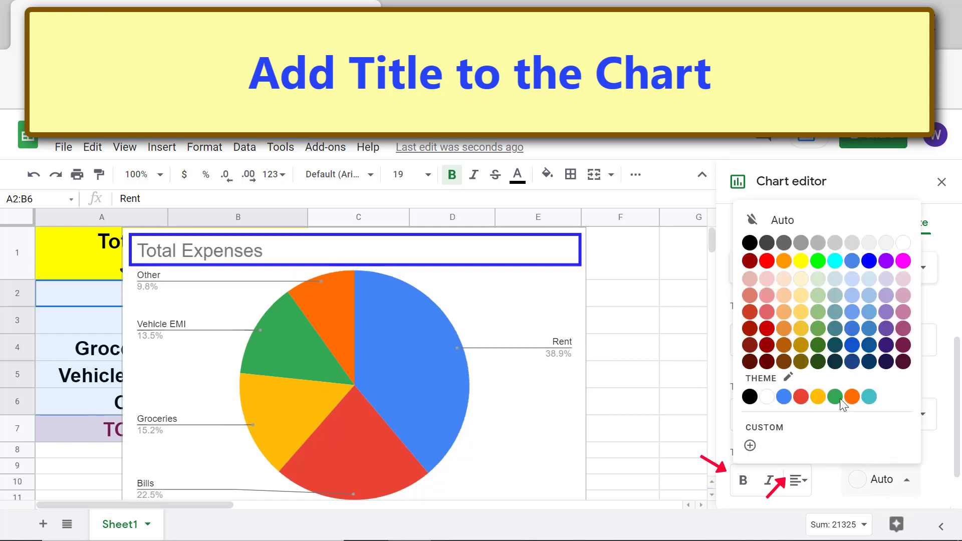
left_click(784, 346)
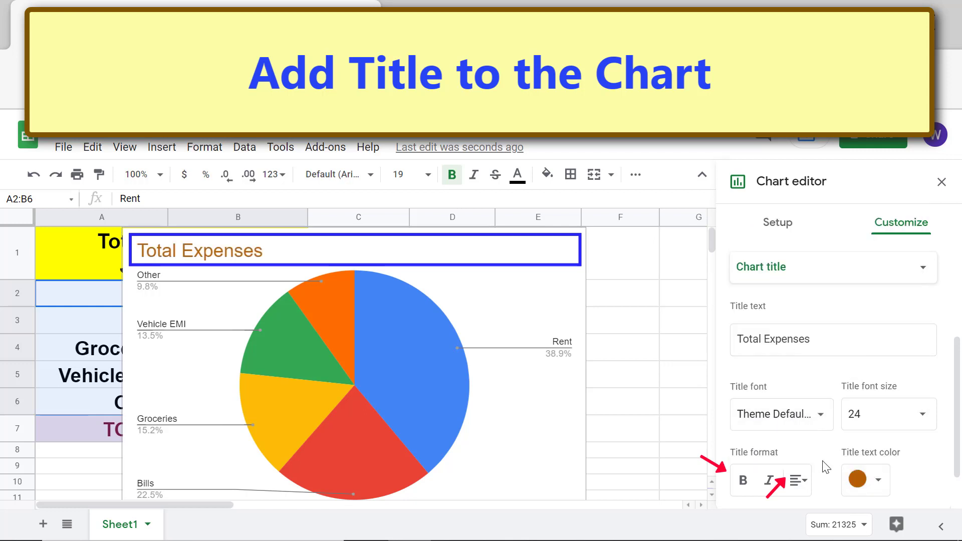
left_click(744, 481)
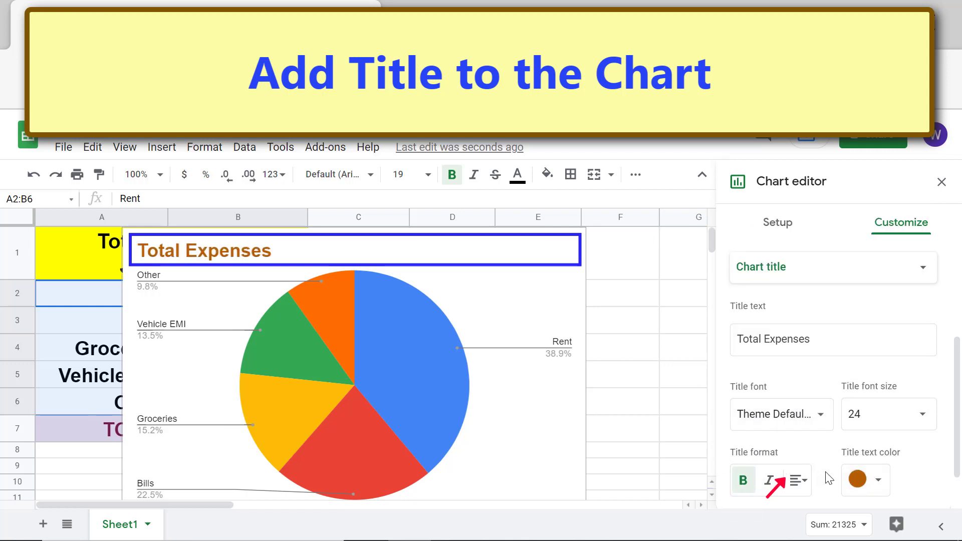
left_click(794, 481)
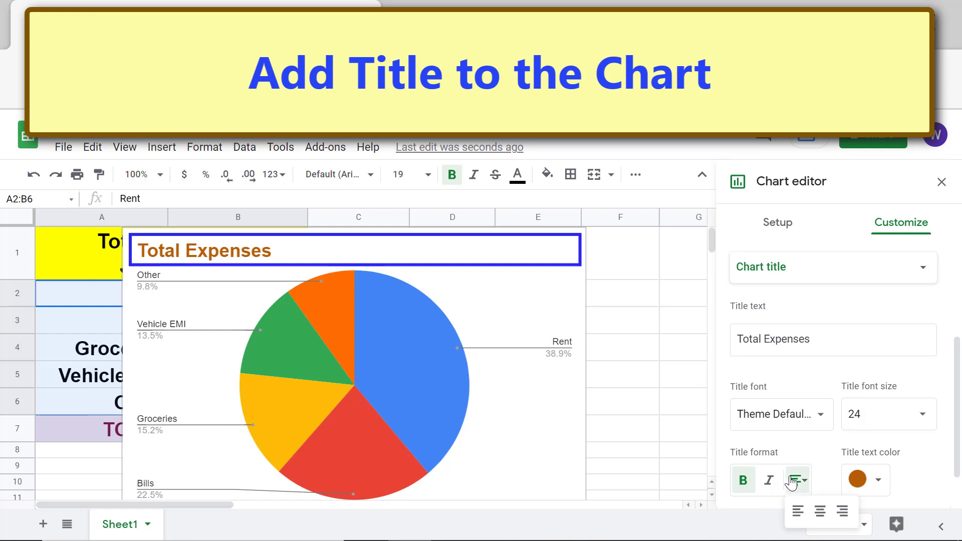
left_click(820, 511)
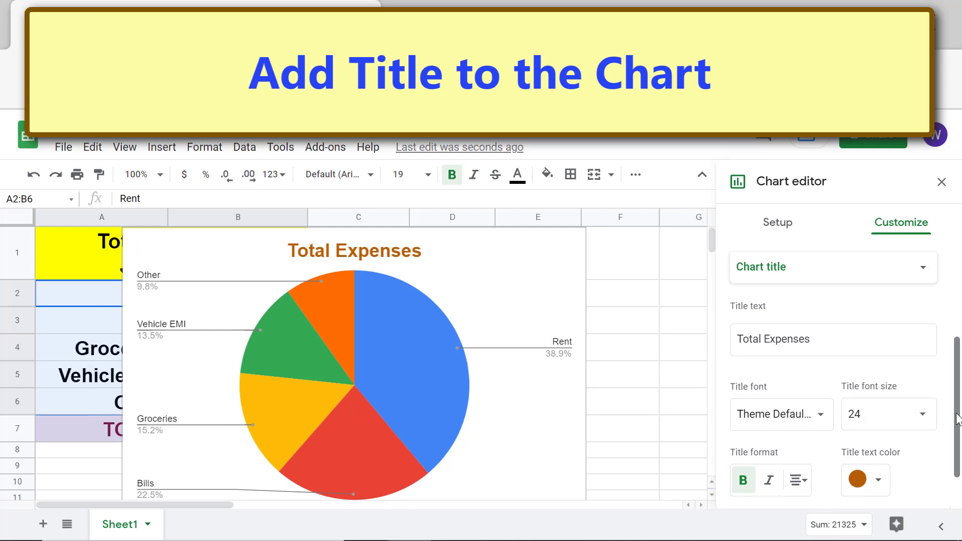
left_click_drag(958, 419, 960, 340)
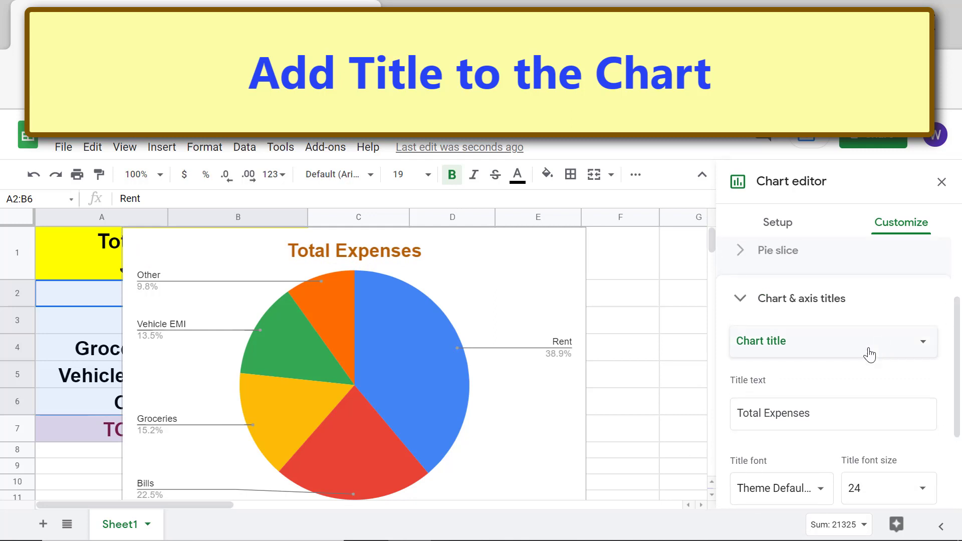
left_click(820, 300)
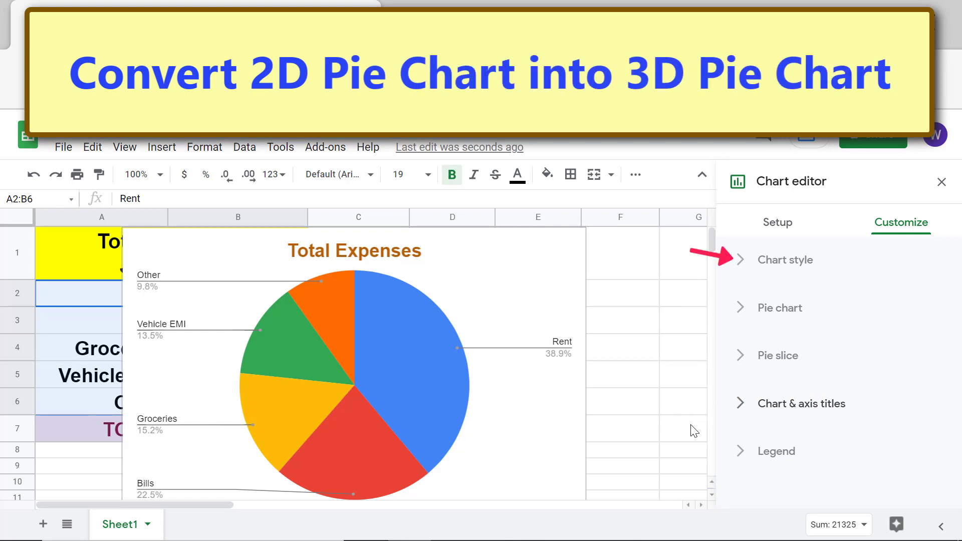
- Enable the 3D option under Chart style
left_click(784, 262)
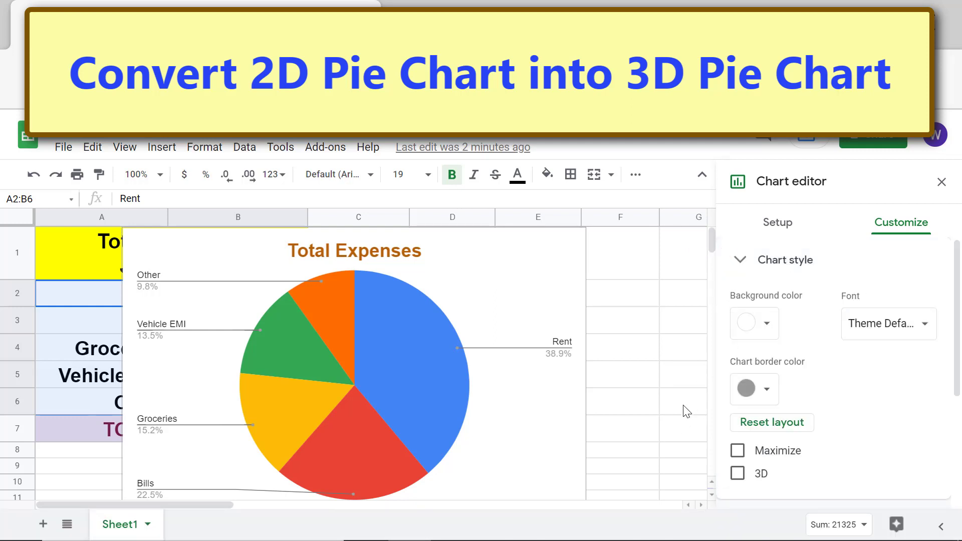
left_click(738, 473)
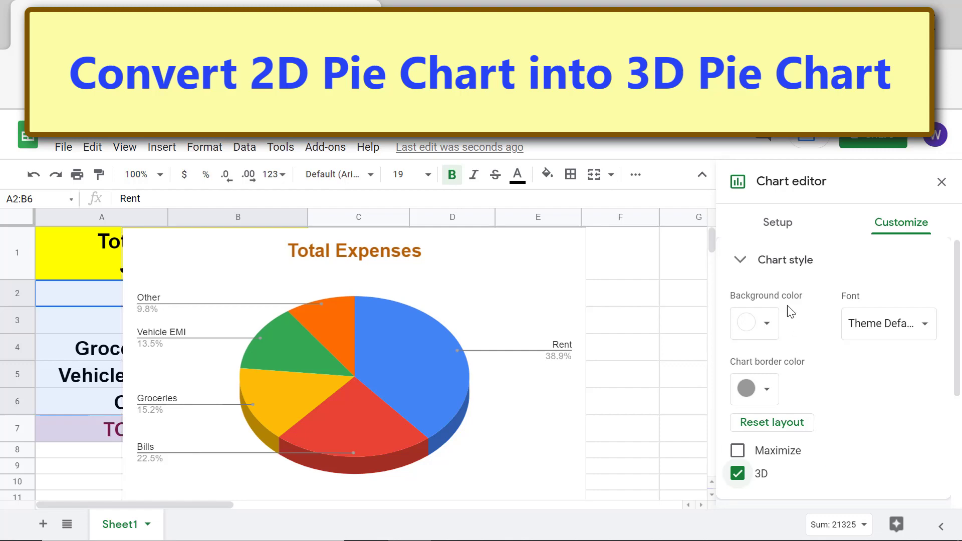
left_click(783, 261)
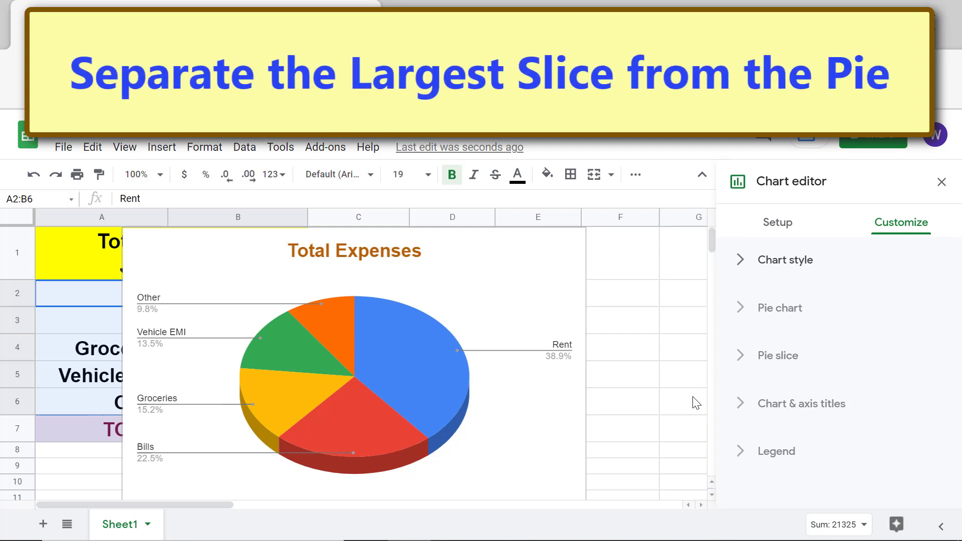
left_click(811, 361)
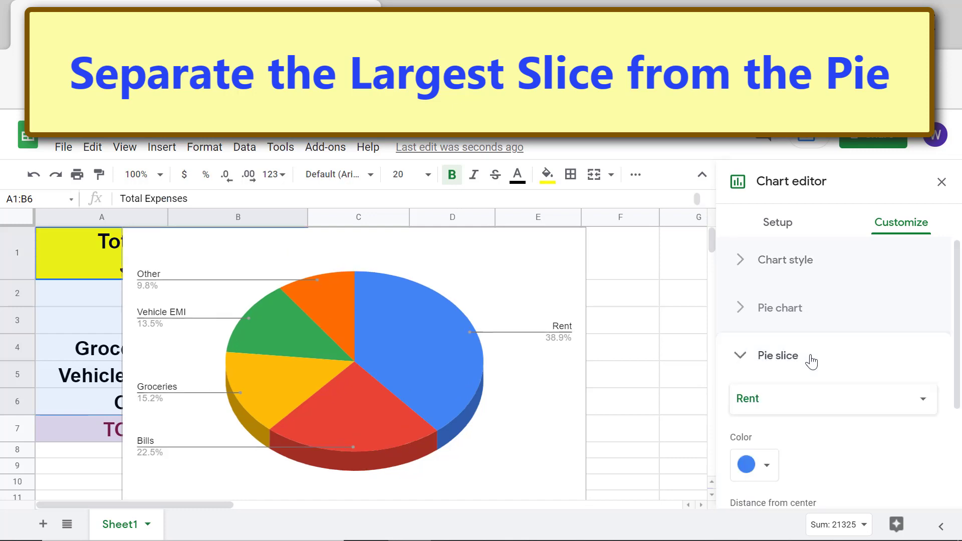
scroll(958, 377, "down", 2)
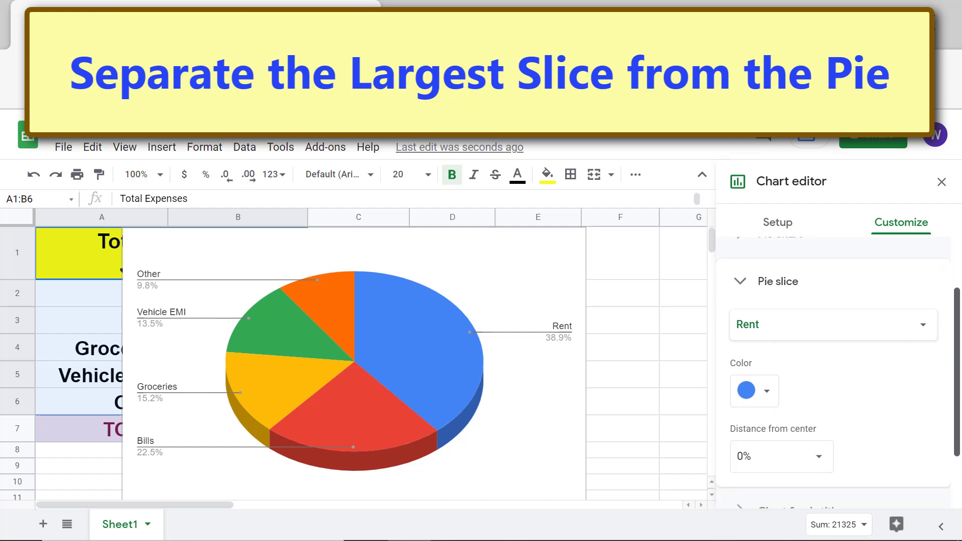
scroll(831, 376, "down", 1)
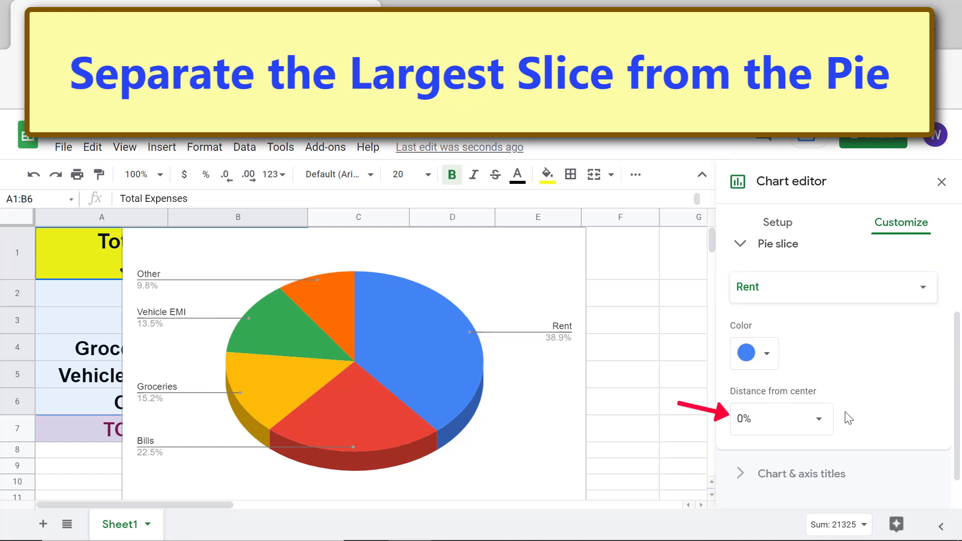
left_click(780, 418)
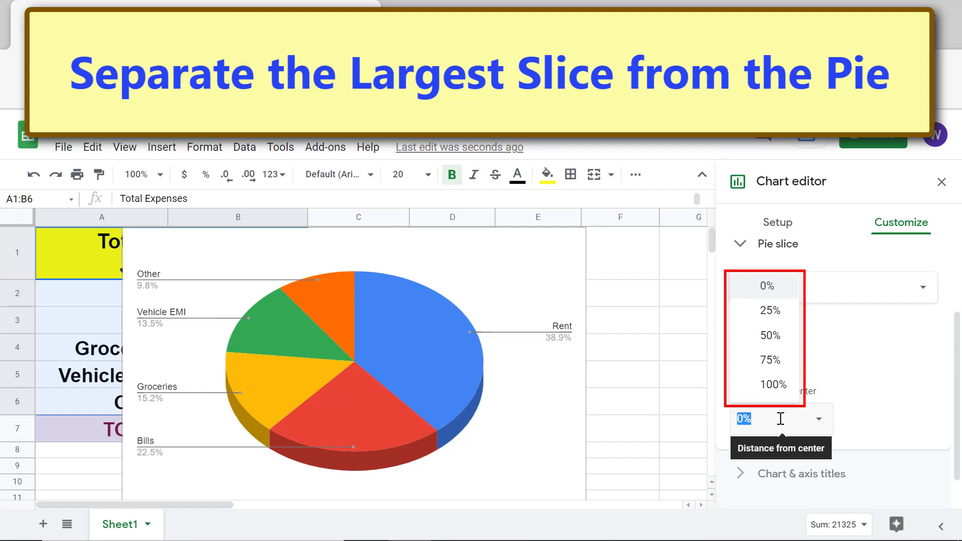
left_click(771, 310)
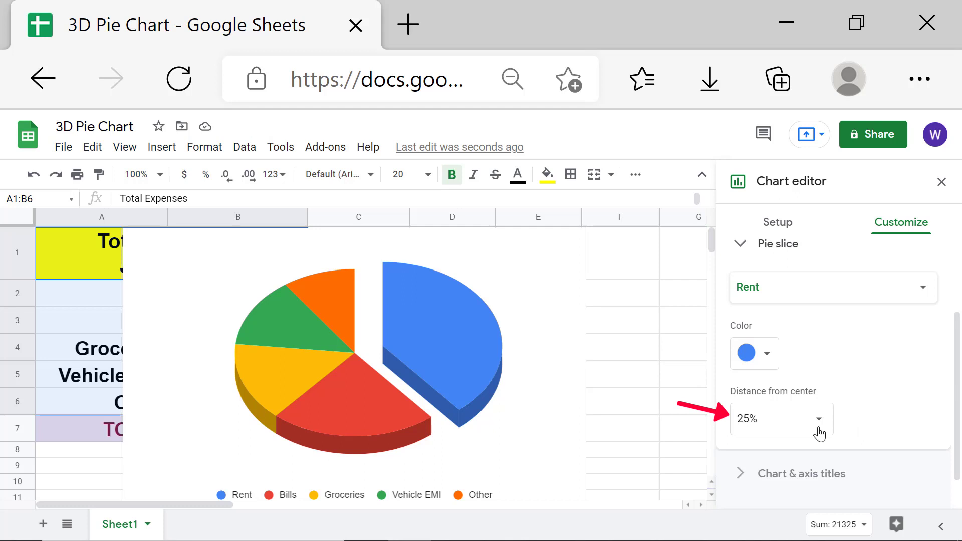
left_click(775, 423)
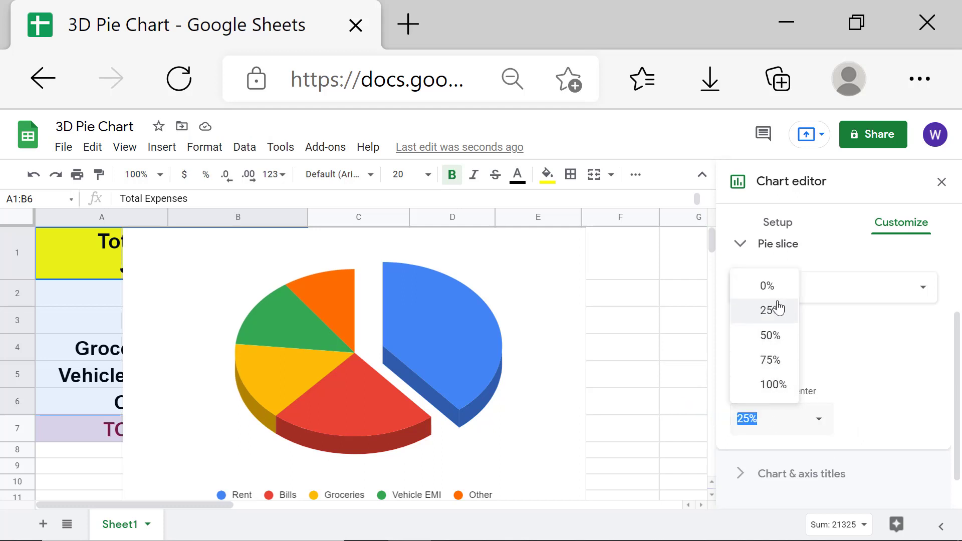
left_click(771, 286)
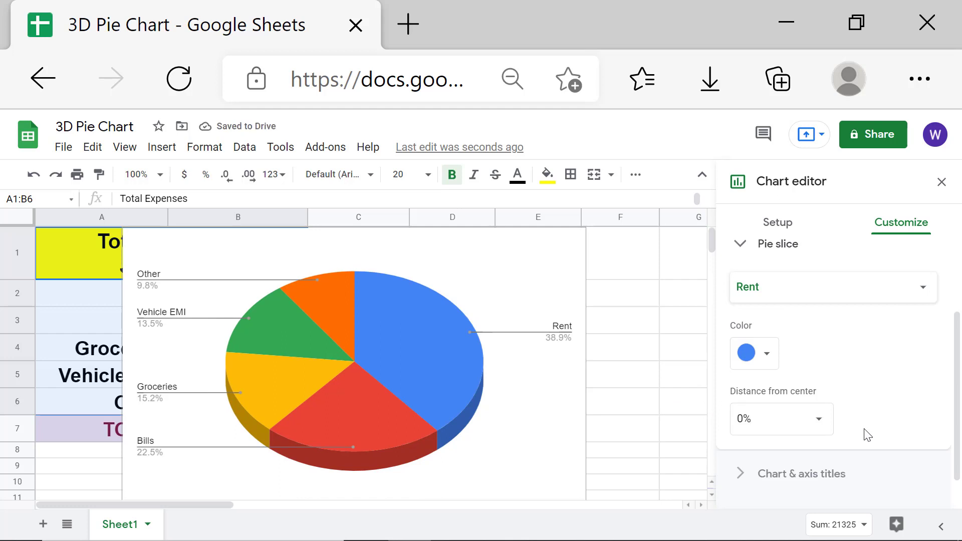
left_click(790, 244)
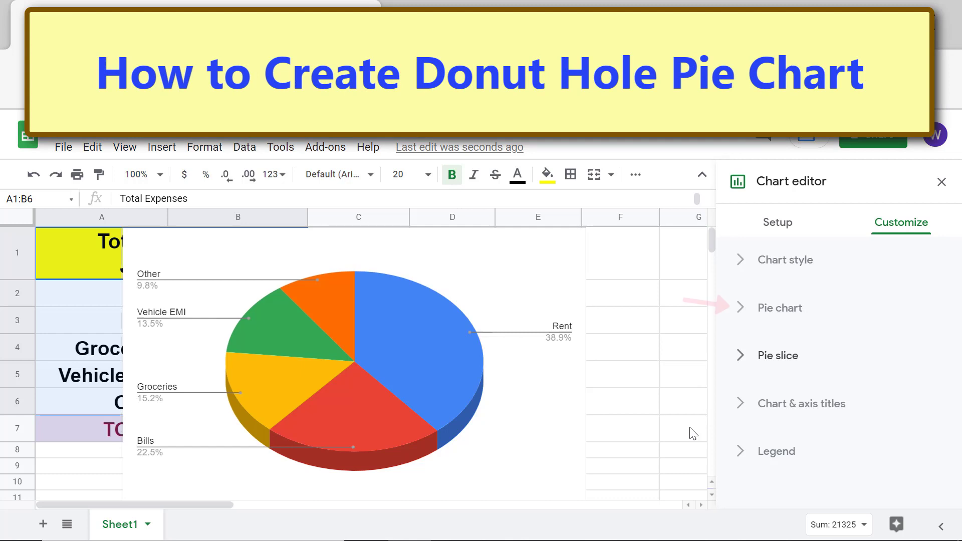
- Set the pie chart's Donut hole size to 50%
left_click(815, 320)
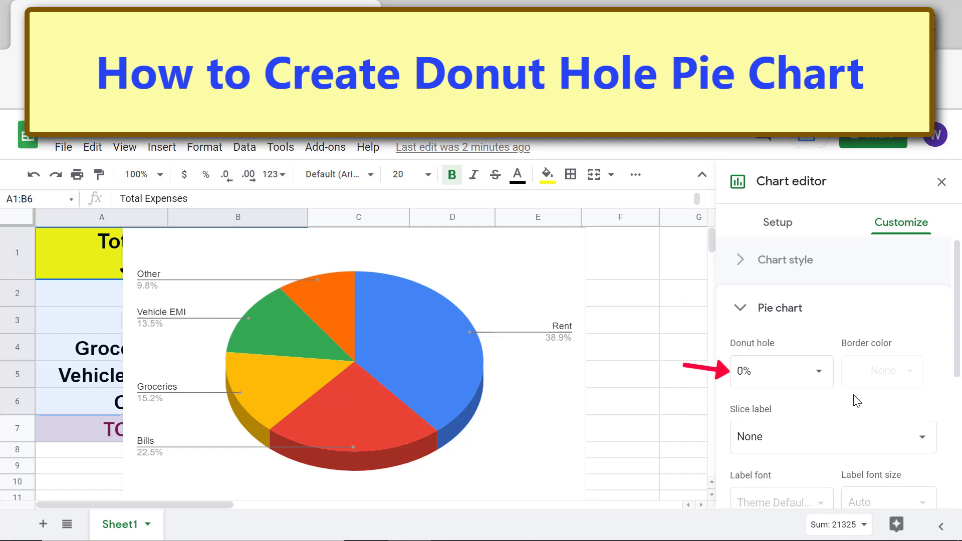
left_click(784, 371)
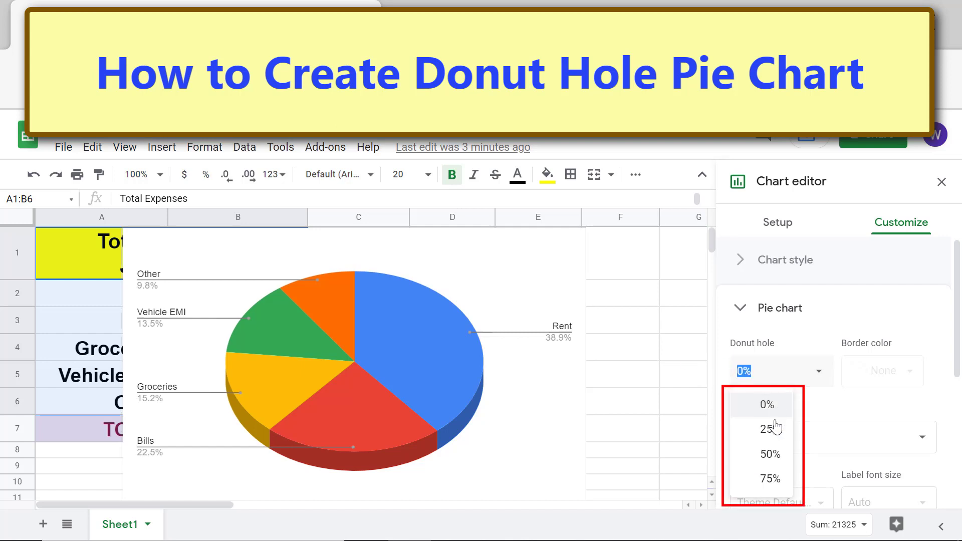
left_click(769, 454)
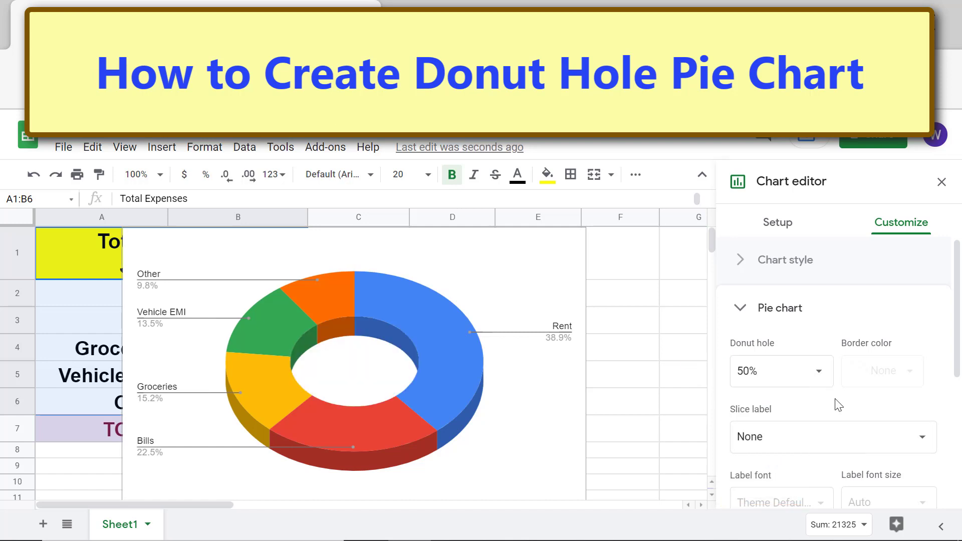
left_click(787, 311)
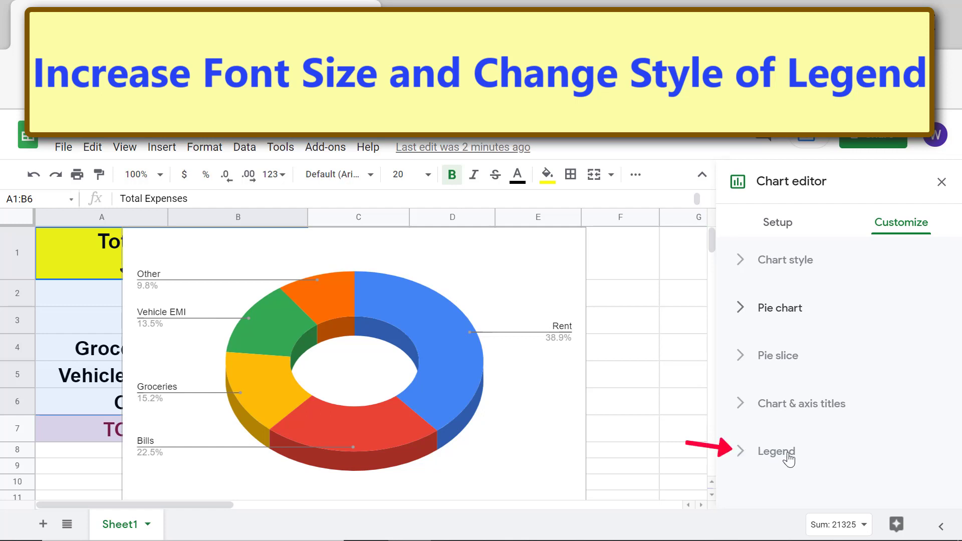
- Set the legend font size to 24 and make the legend labels bold
left_click(788, 457)
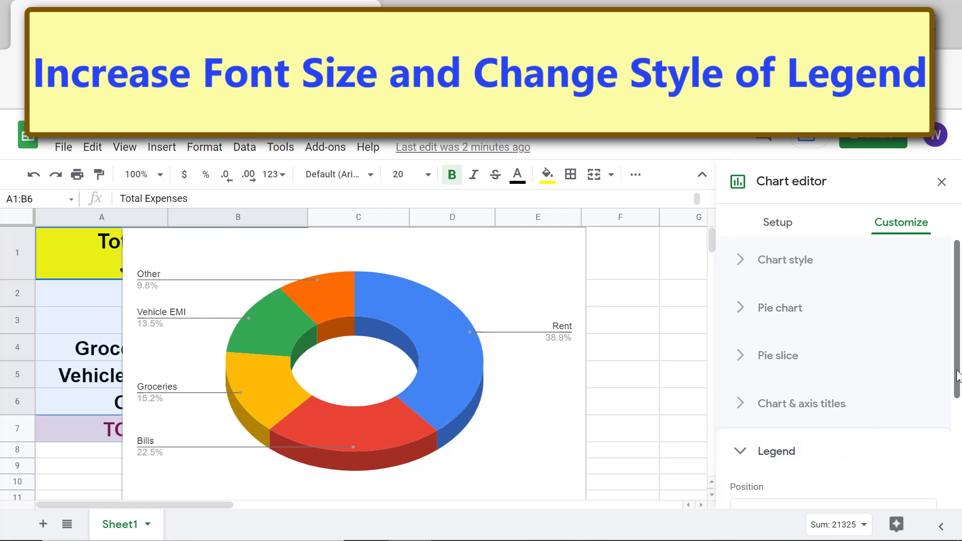
left_click_drag(957, 375, 960, 489)
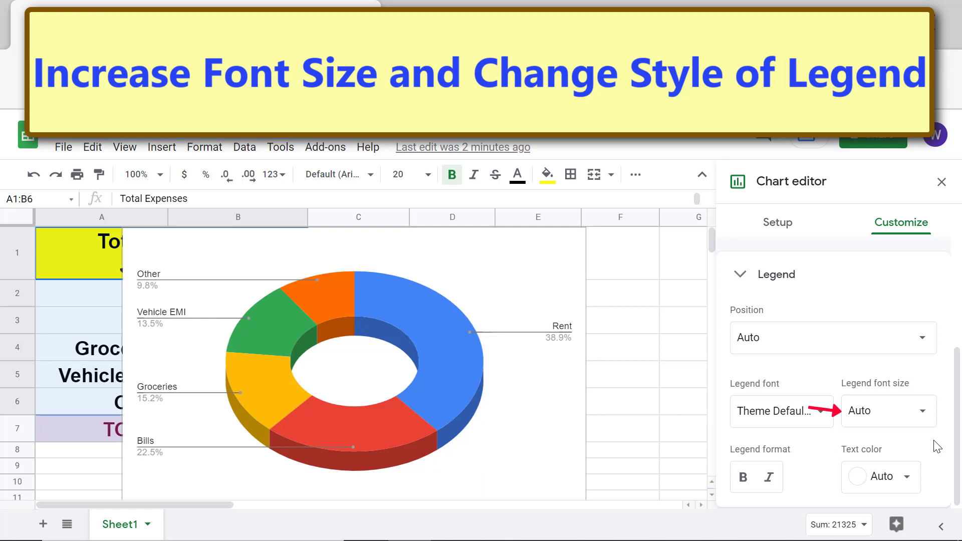
left_click(885, 404)
left_click(885, 328)
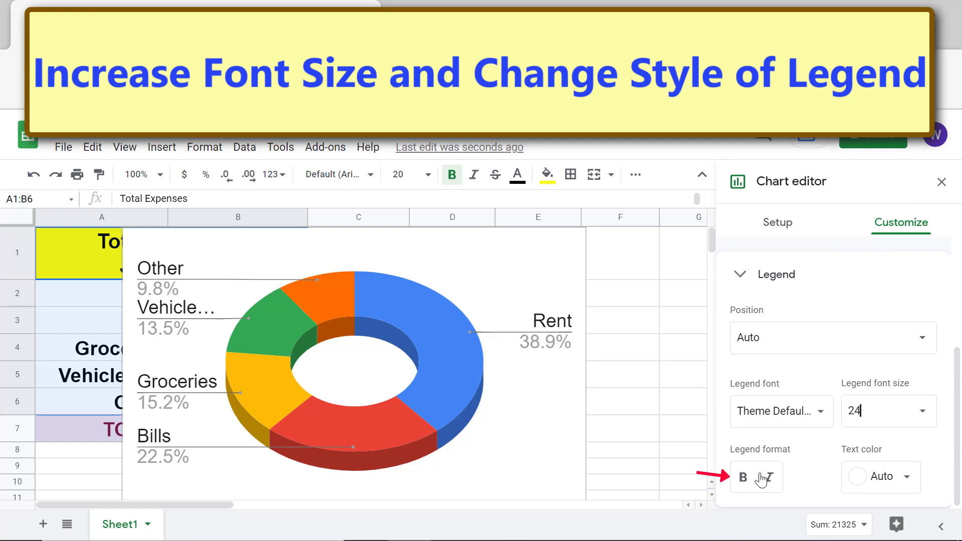
left_click(745, 479)
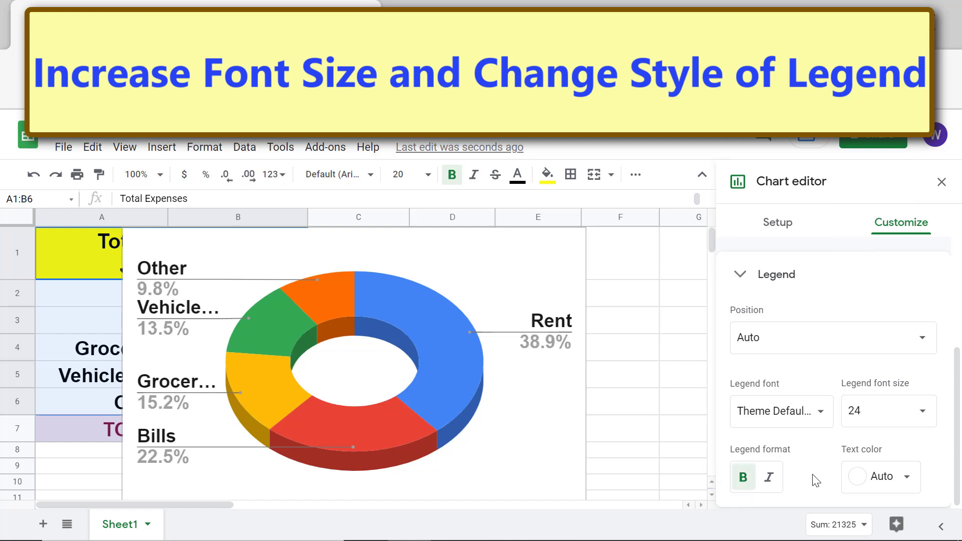
left_click(789, 281)
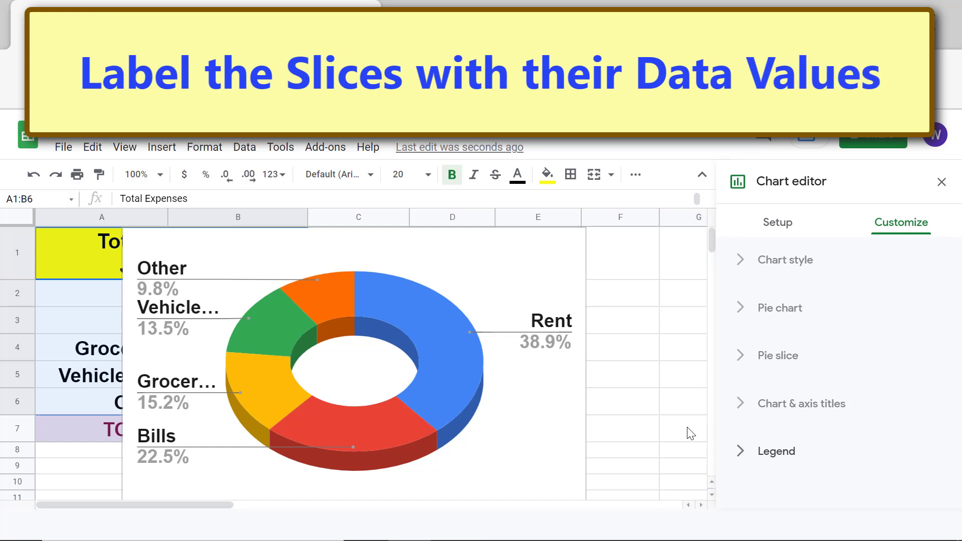
- Set the Slice label option to Value, showing 8300, 4800, 3250, 2875 and 2100
left_click(813, 313)
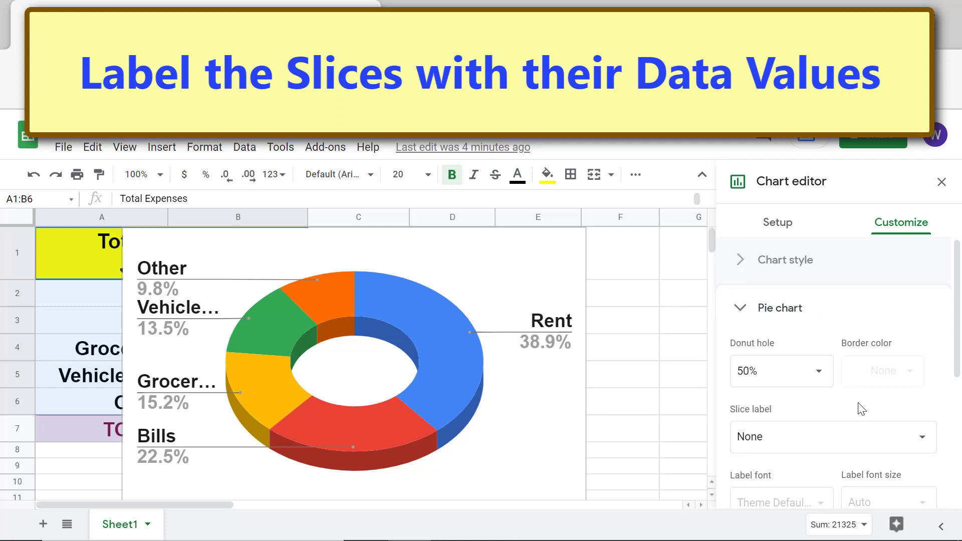
left_click(832, 438)
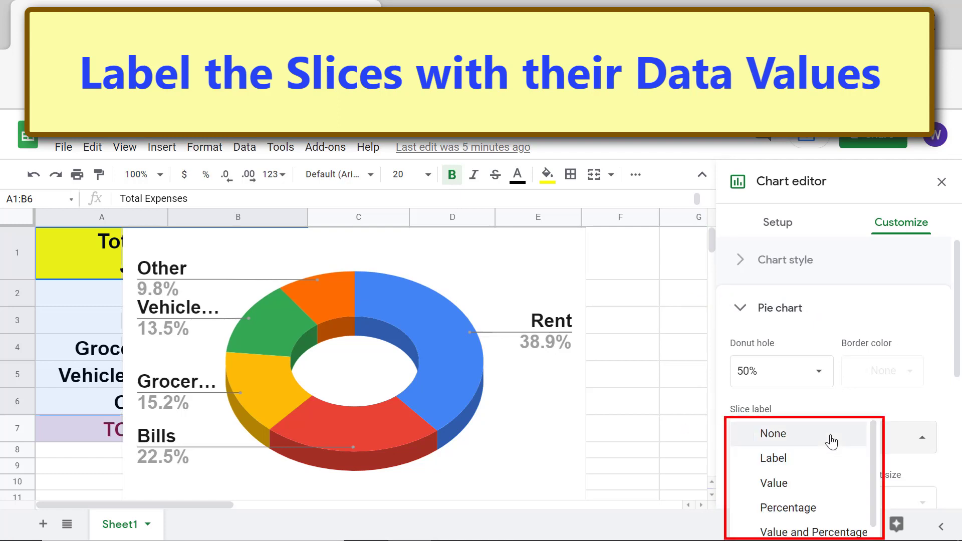
left_click(809, 484)
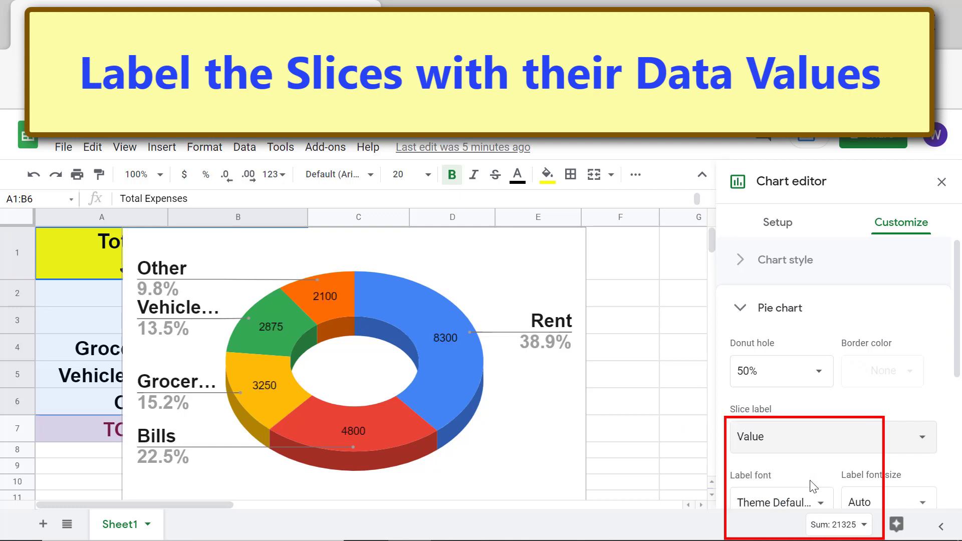